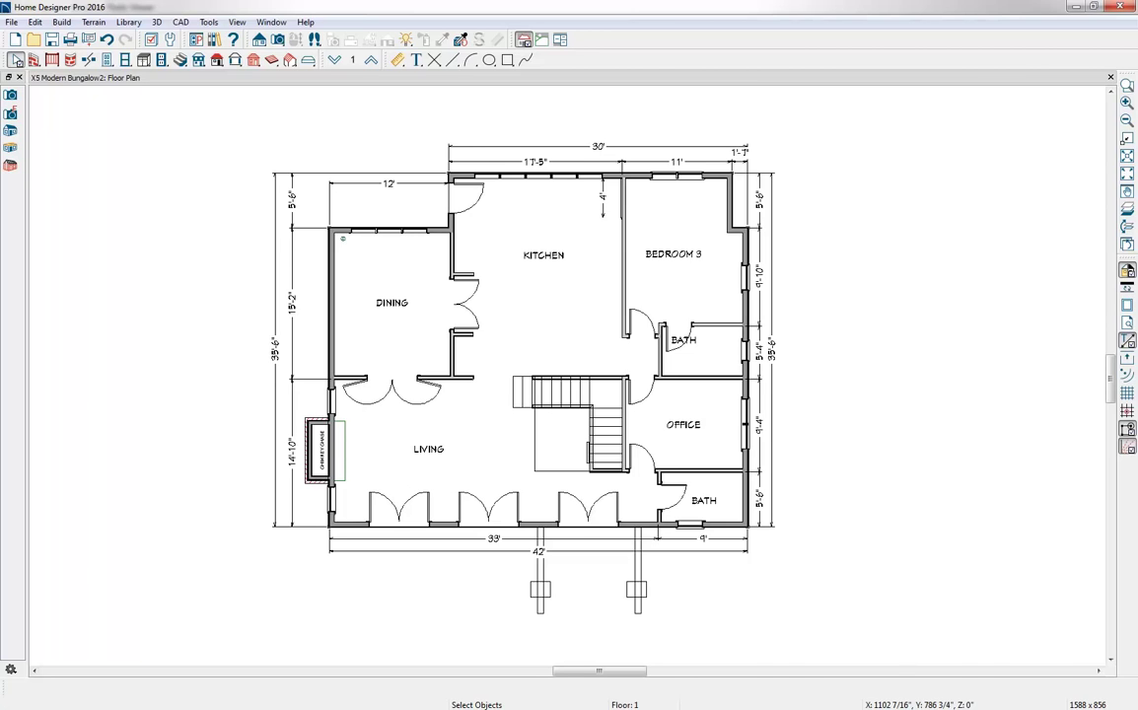
Review the room type and name settings of Bedroom 3 without changing them
{"action": "left_click", "coordinate": [690, 284]}
{"action": "double_click", "coordinate": [690, 284]}
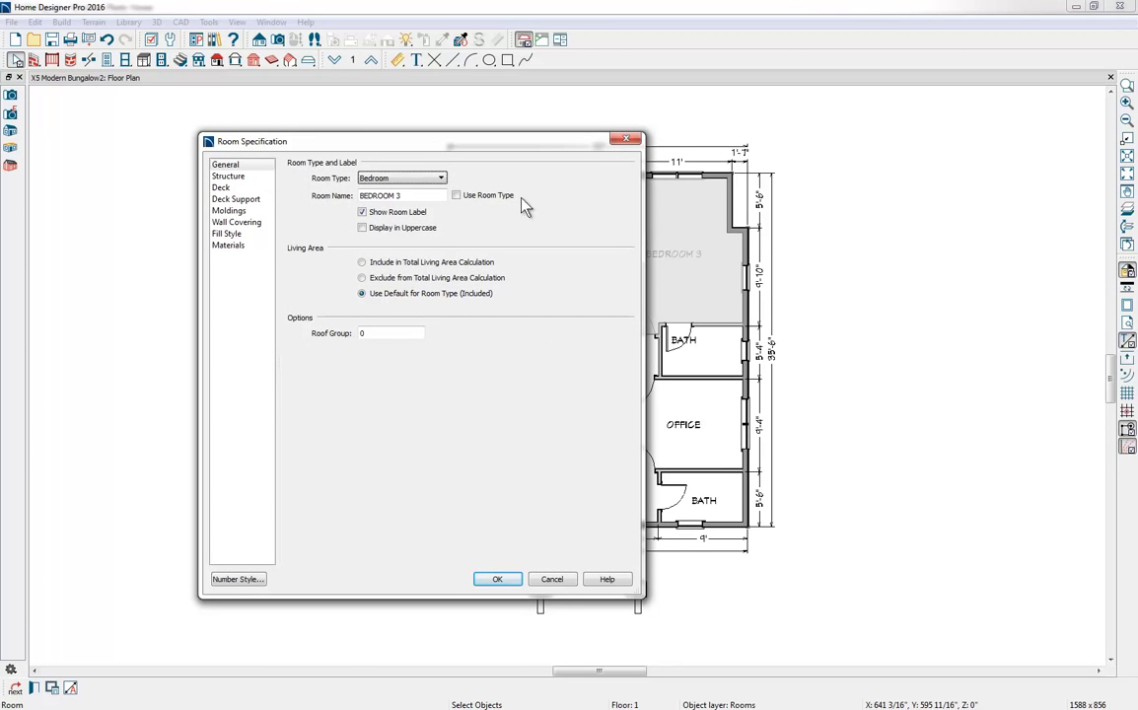
{"action": "left_click", "coordinate": [421, 195]}
{"action": "left_click", "coordinate": [552, 580]}
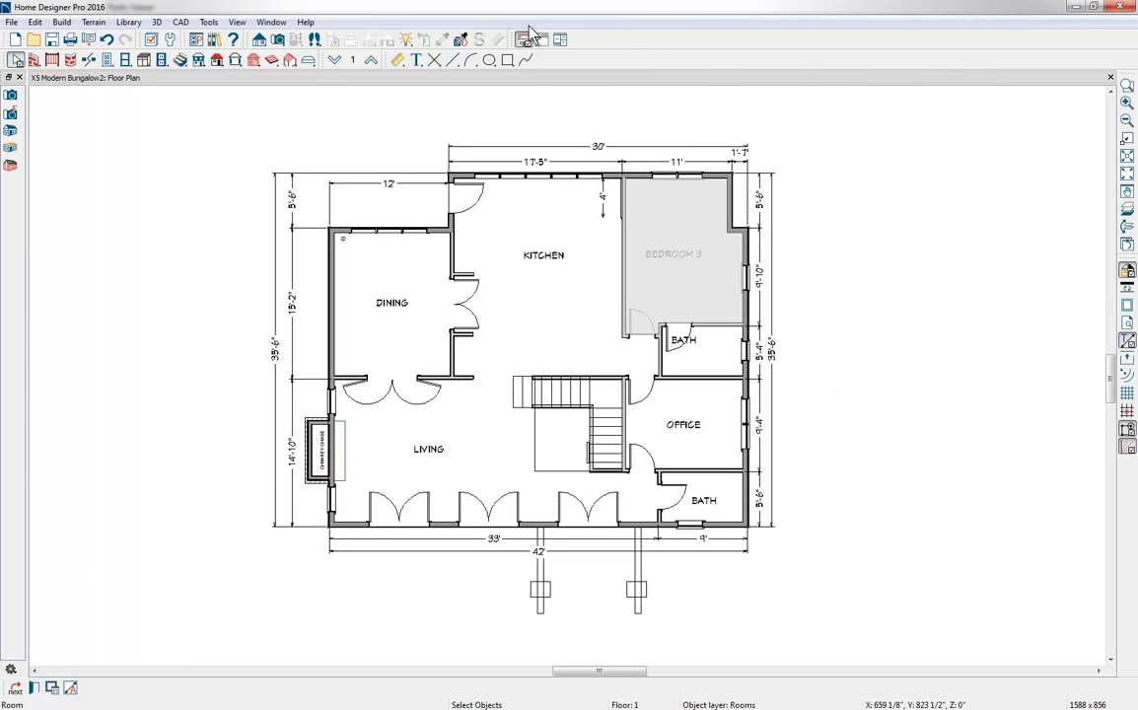
Create a perspective doll house view of the floor and set its view direction to Top View
{"action": "left_click", "coordinate": [278, 39]}
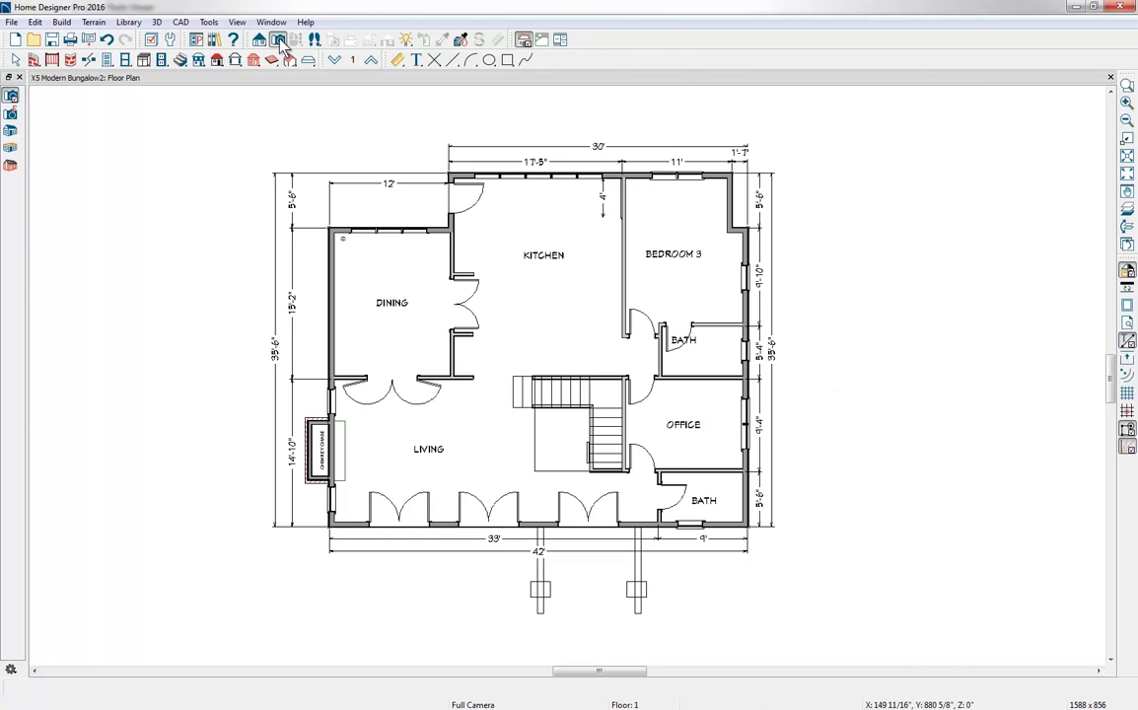
{"action": "left_click", "coordinate": [10, 150]}
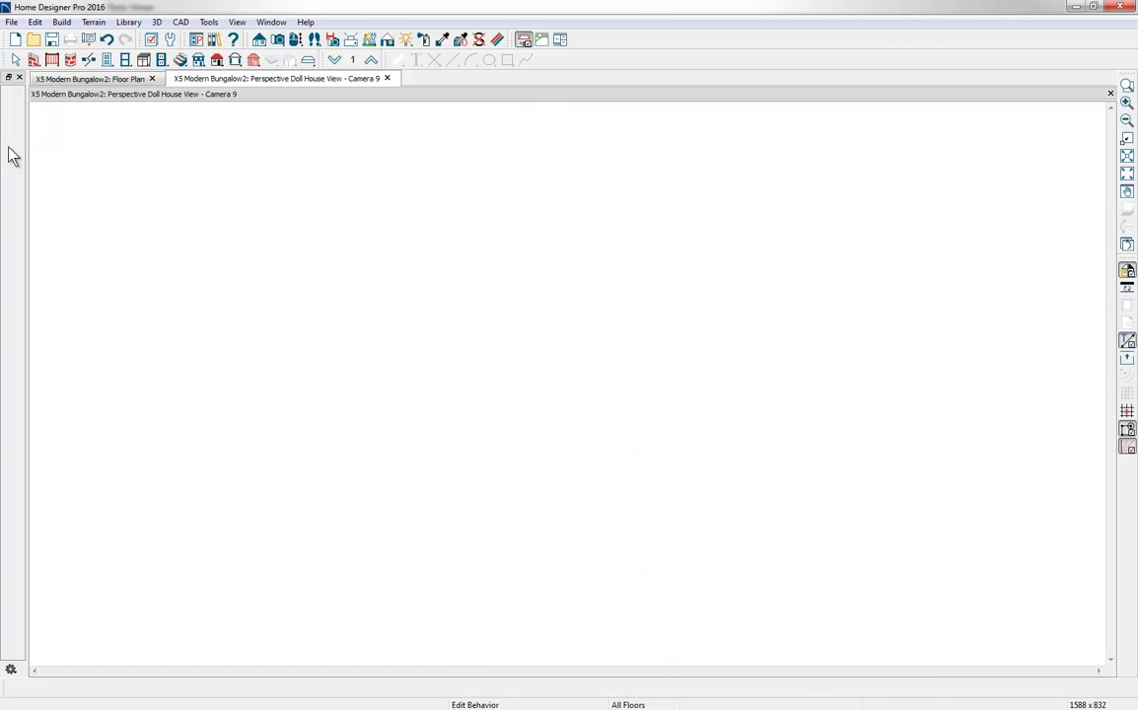
{"action": "left_click", "coordinate": [157, 22]}
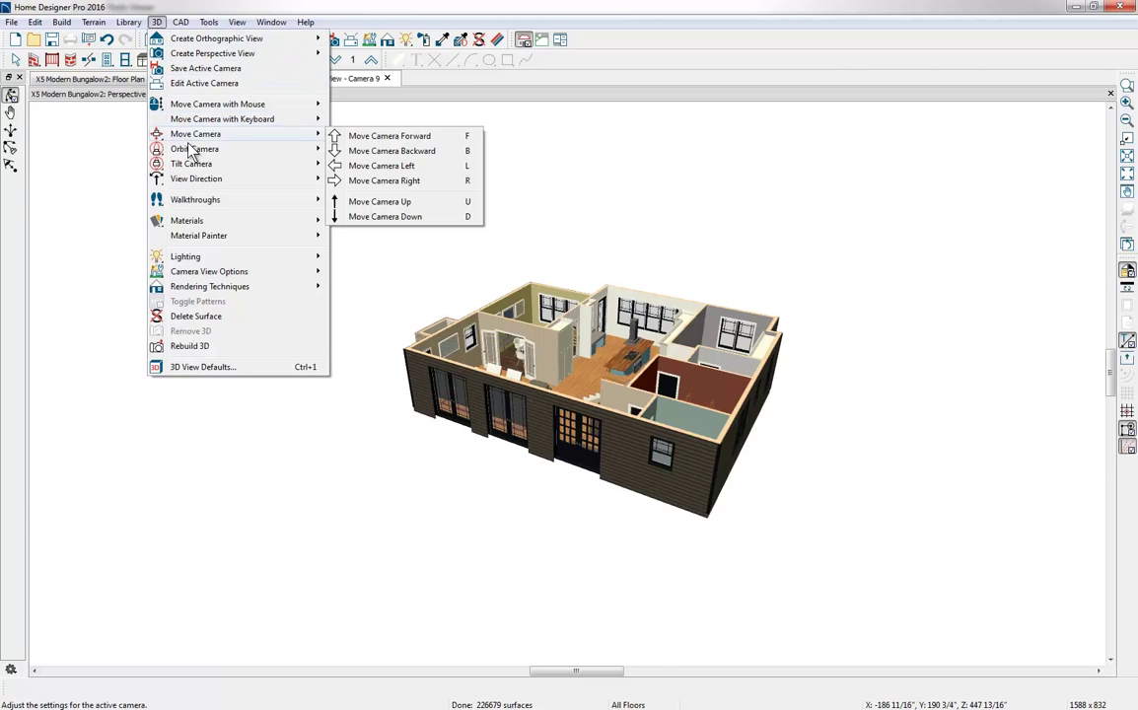
{"action": "mouse_move", "coordinate": [204, 183]}
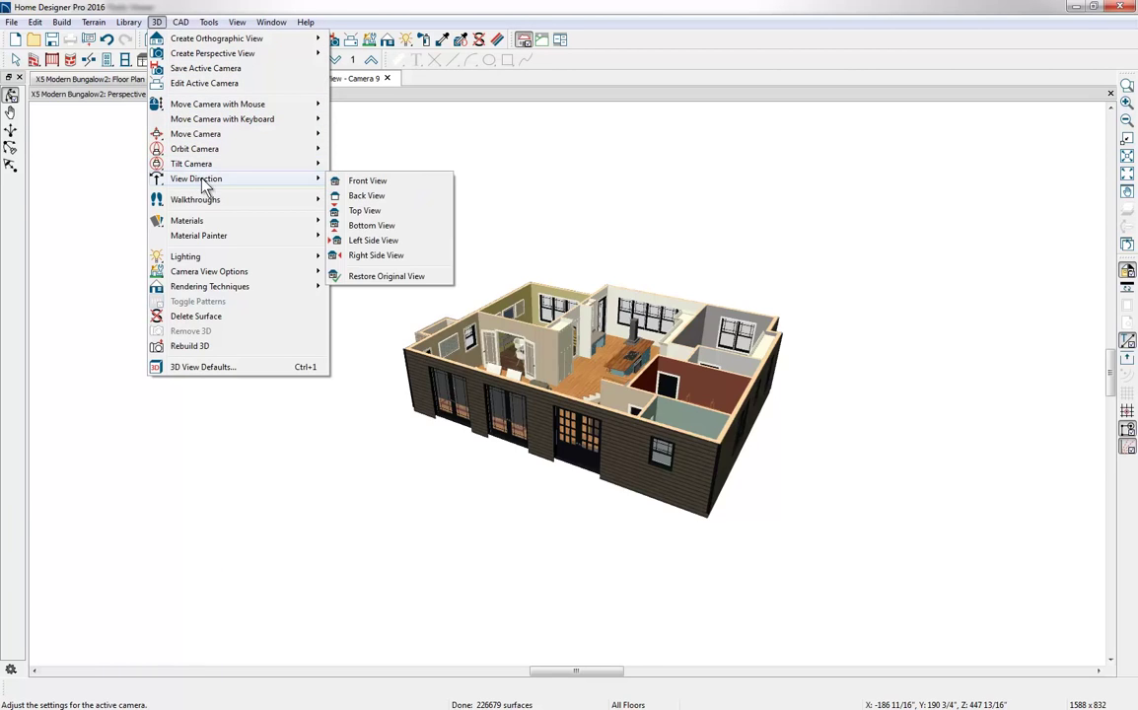
{"action": "left_click", "coordinate": [364, 211]}
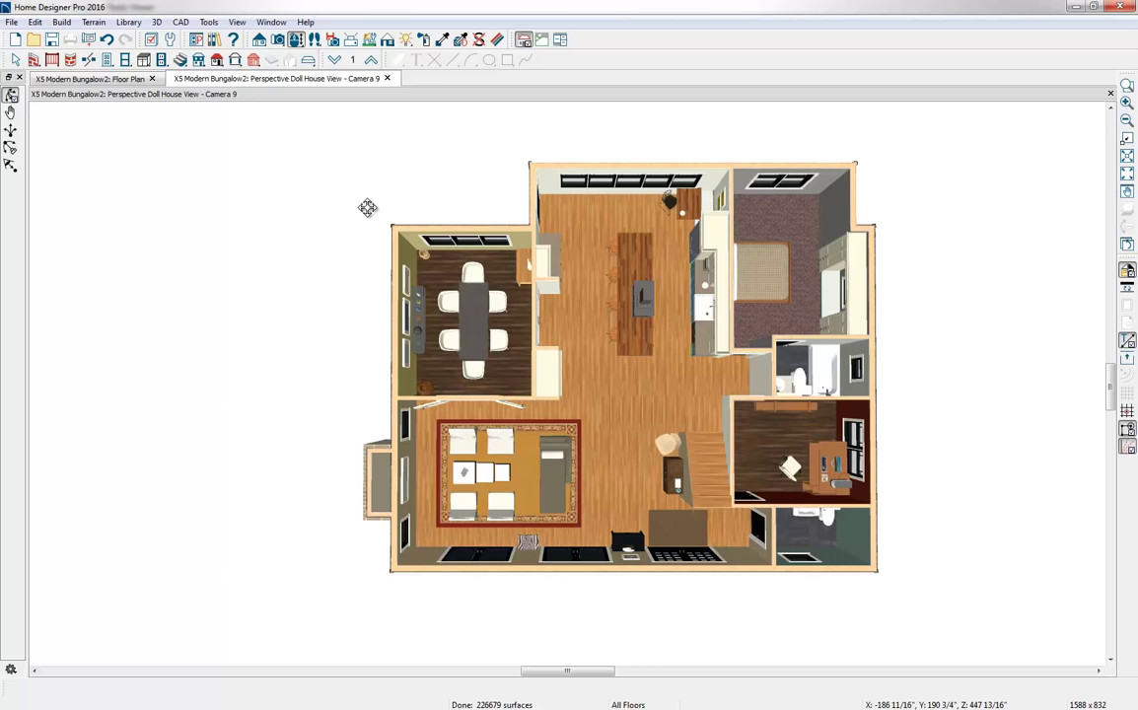
Export the top-down doll house view to the Desktop as the picture Floor plan.jpg, using the active window size
{"action": "left_click", "coordinate": [14, 21]}
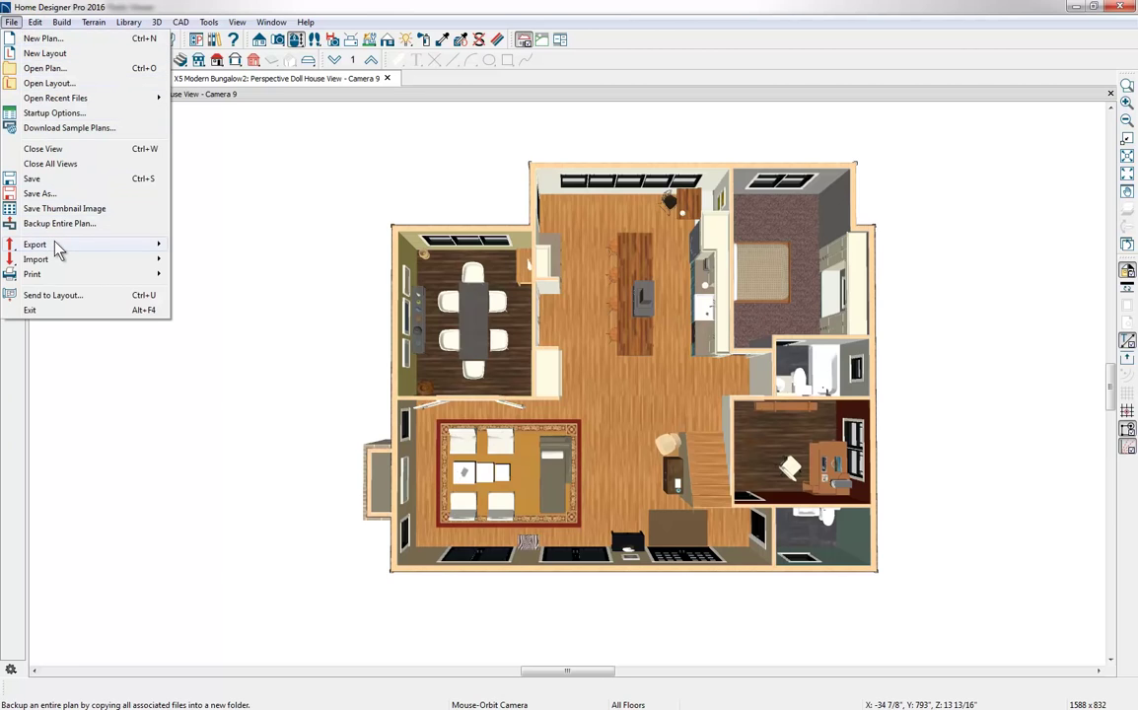
{"action": "mouse_move", "coordinate": [98, 248]}
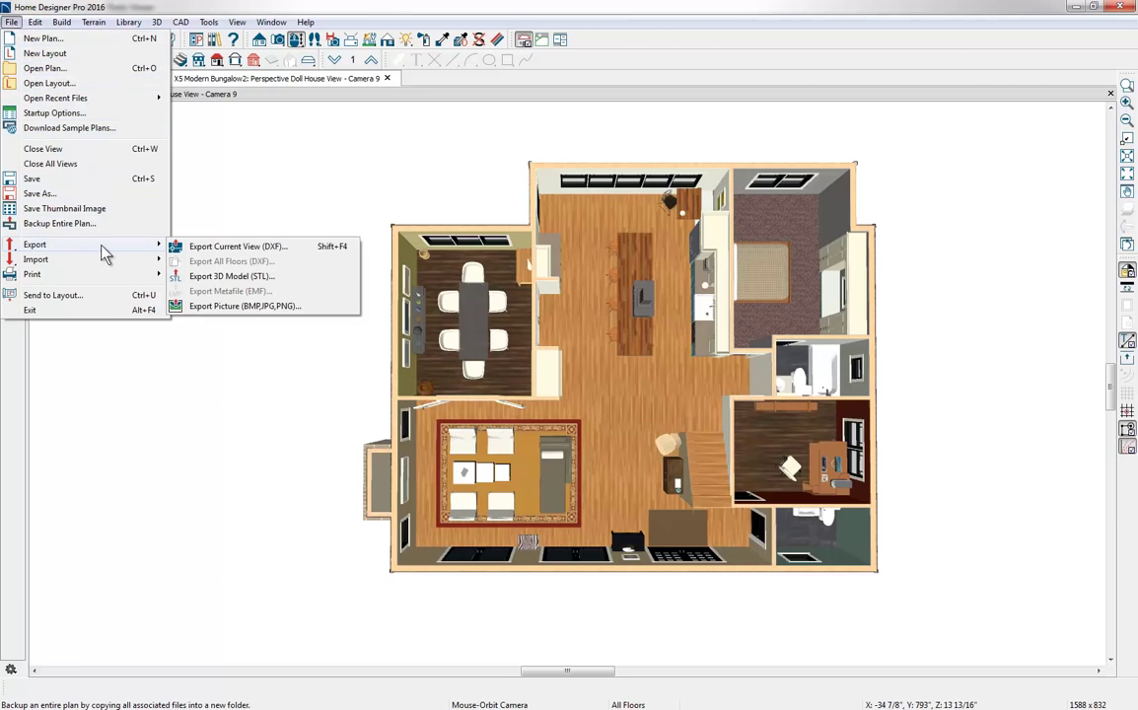
{"action": "left_click", "coordinate": [234, 306]}
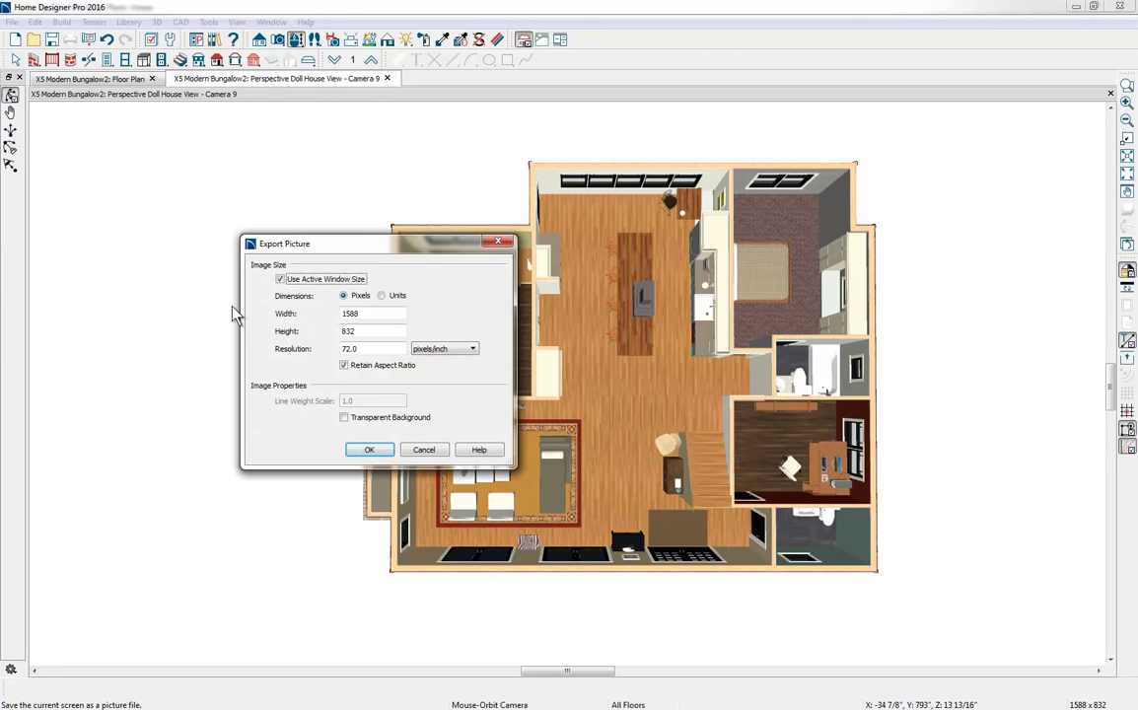
{"action": "left_click", "coordinate": [371, 450]}
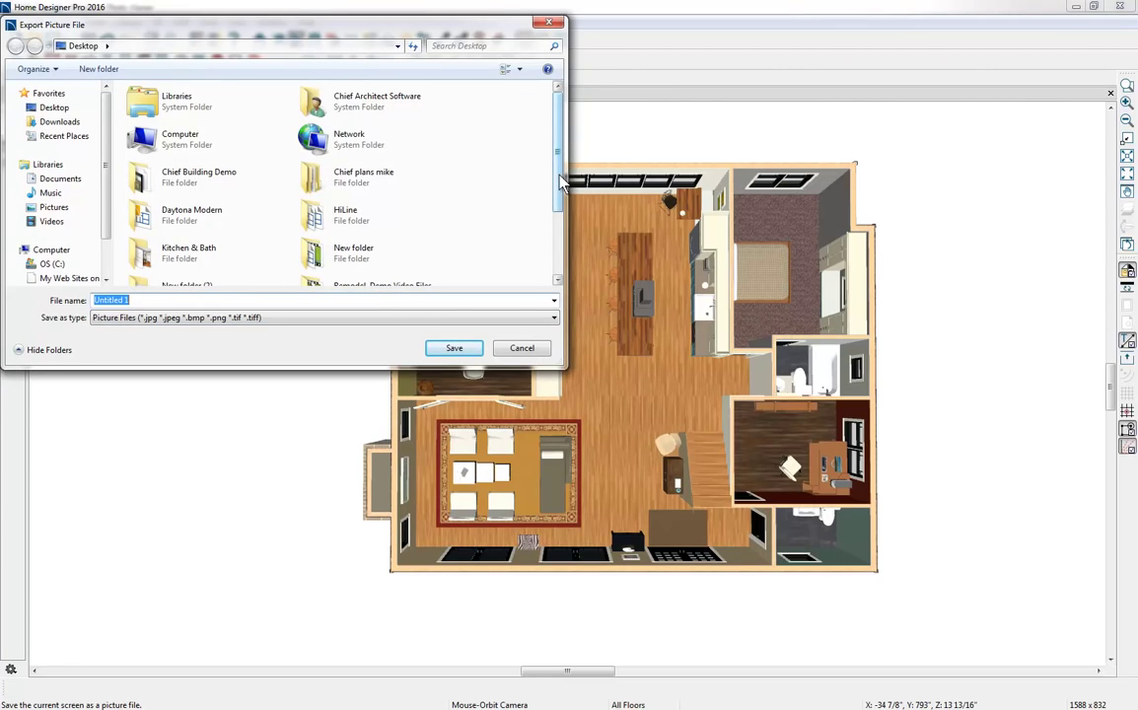
{"action": "type", "text": "flo"}
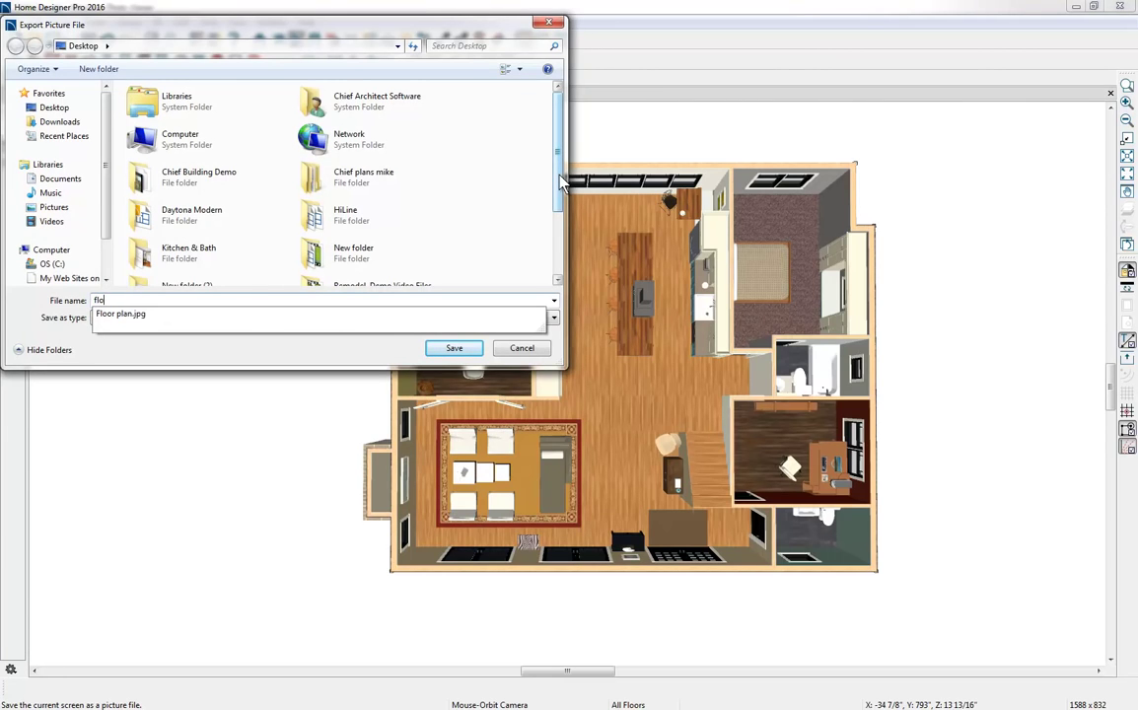
{"action": "left_click", "coordinate": [471, 315]}
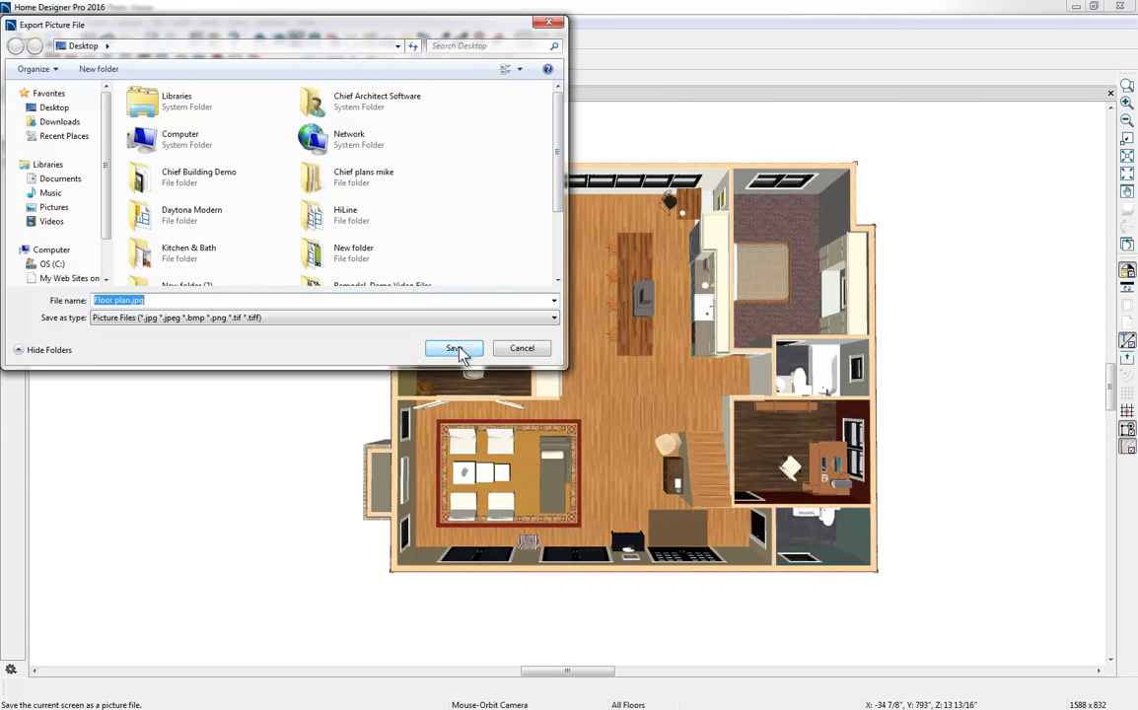
{"action": "left_click", "coordinate": [455, 348]}
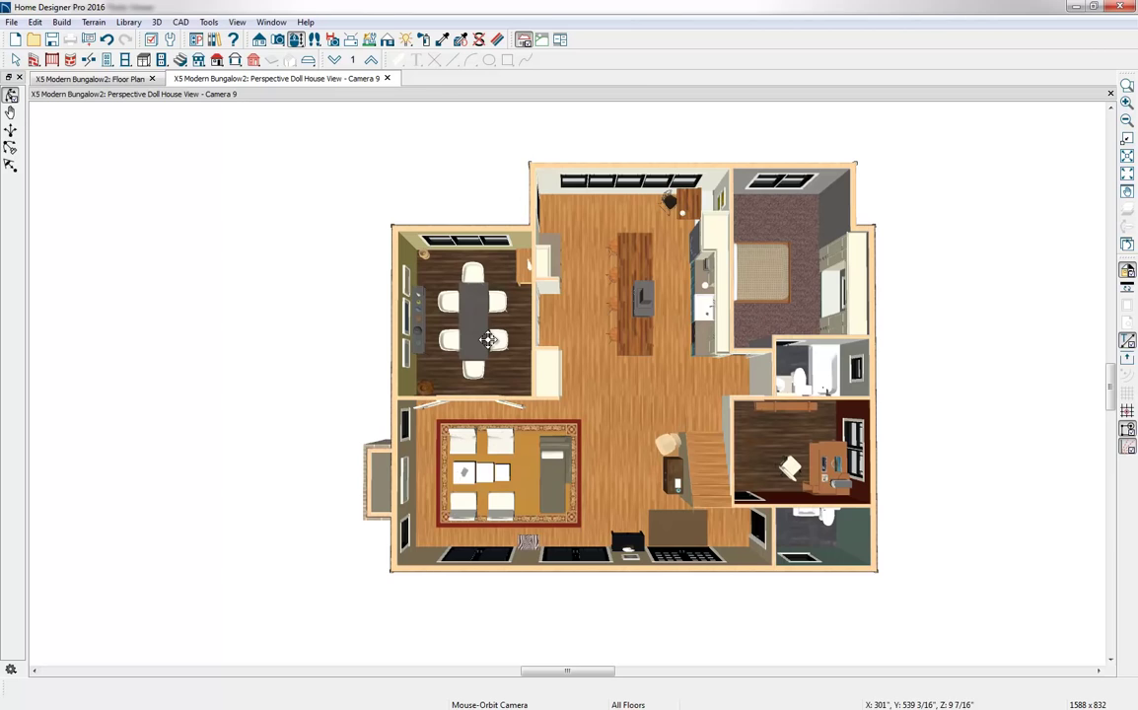
Import the exported top-down house picture from the Desktop into the floor plan view
{"action": "left_click", "coordinate": [76, 78]}
{"action": "left_click", "coordinate": [11, 22]}
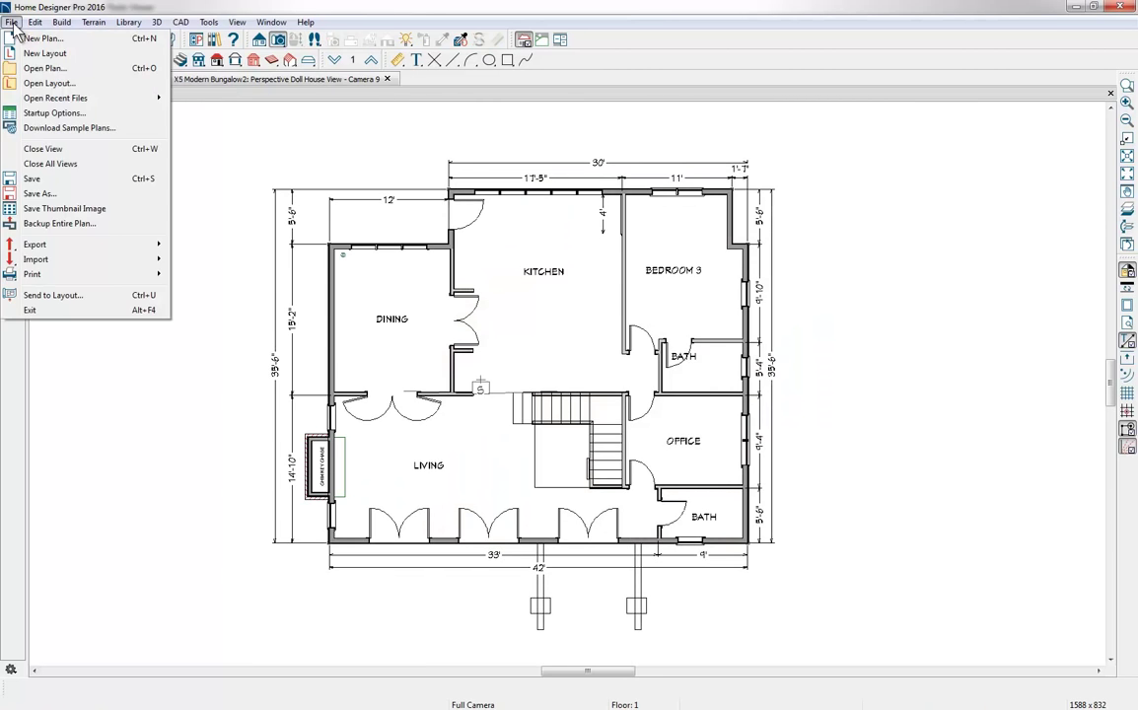
{"action": "mouse_move", "coordinate": [44, 261]}
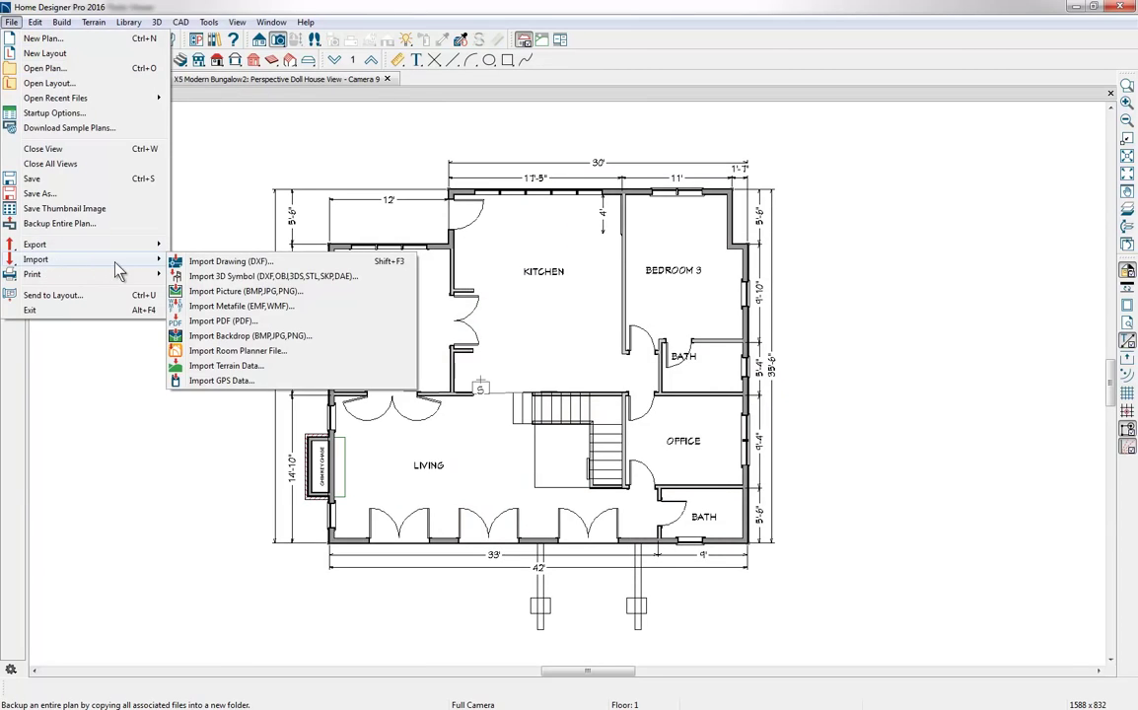
{"action": "left_click", "coordinate": [235, 293]}
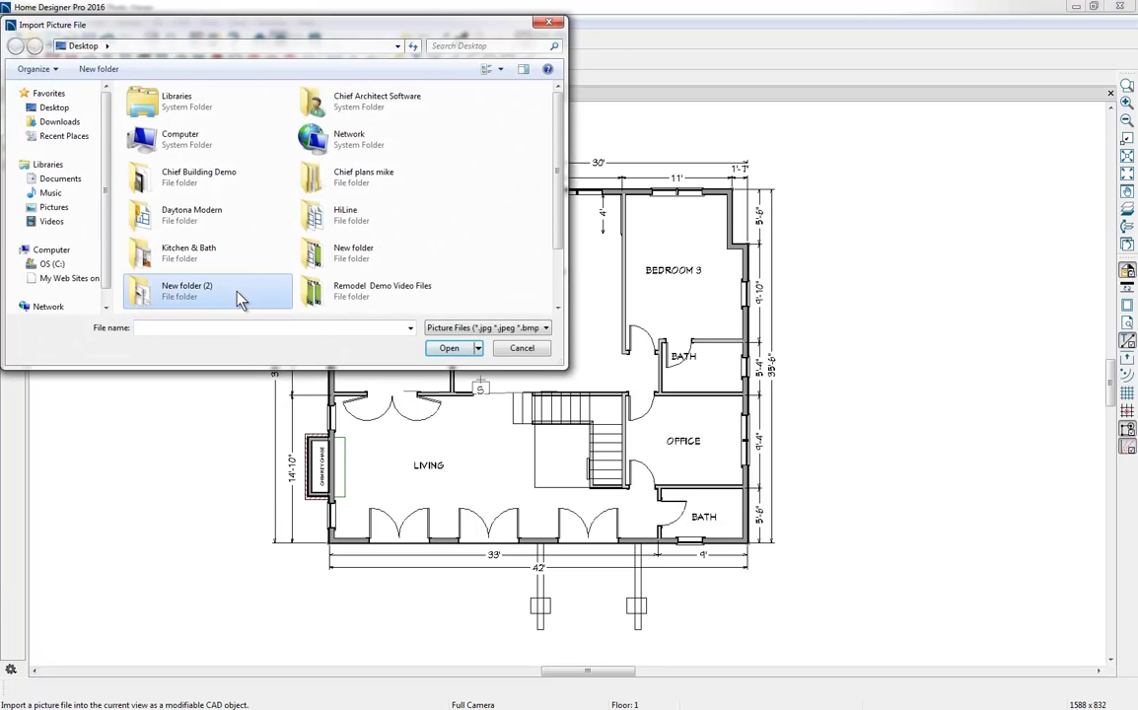
{"action": "scroll", "coordinate": [239, 299], "scroll_direction": "down", "scroll_amount": 2}
{"action": "left_click", "coordinate": [218, 265]}
{"action": "double_click", "coordinate": [218, 266]}
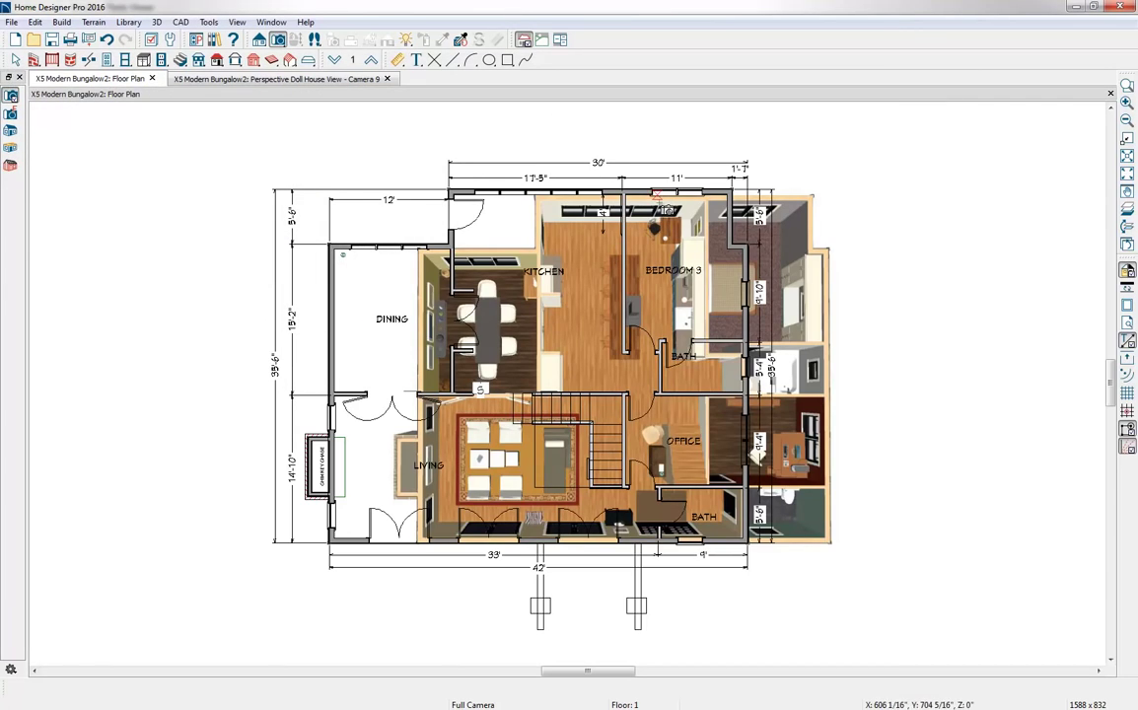
Resize the imported picture point to point, setting the vertical distance between the house's lower-right and upper-right corners to 35'6"
{"action": "left_click", "coordinate": [811, 365]}
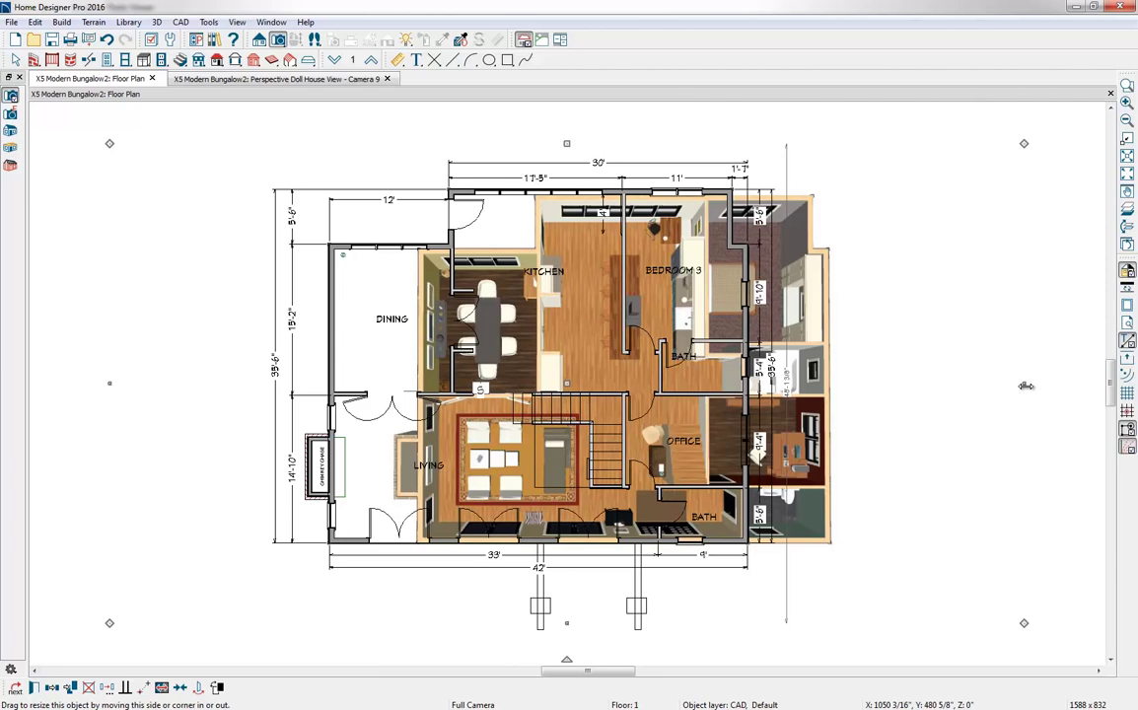
{"action": "left_click", "coordinate": [908, 431]}
{"action": "left_click", "coordinate": [911, 434]}
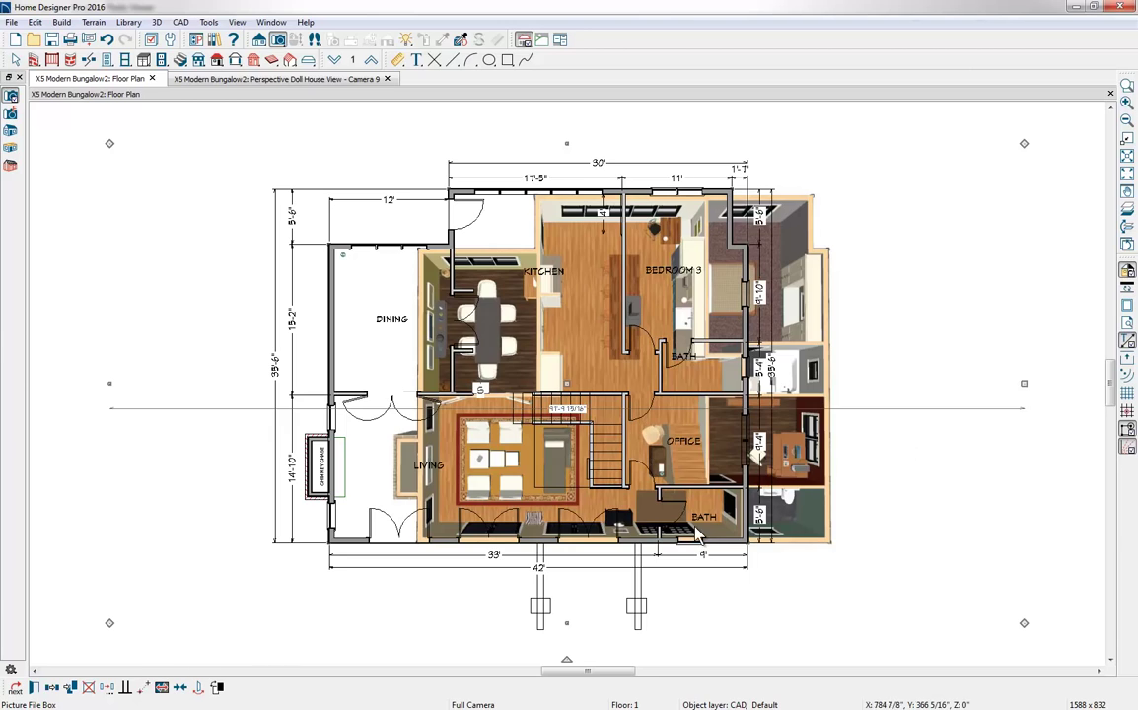
{"action": "left_click", "coordinate": [163, 691]}
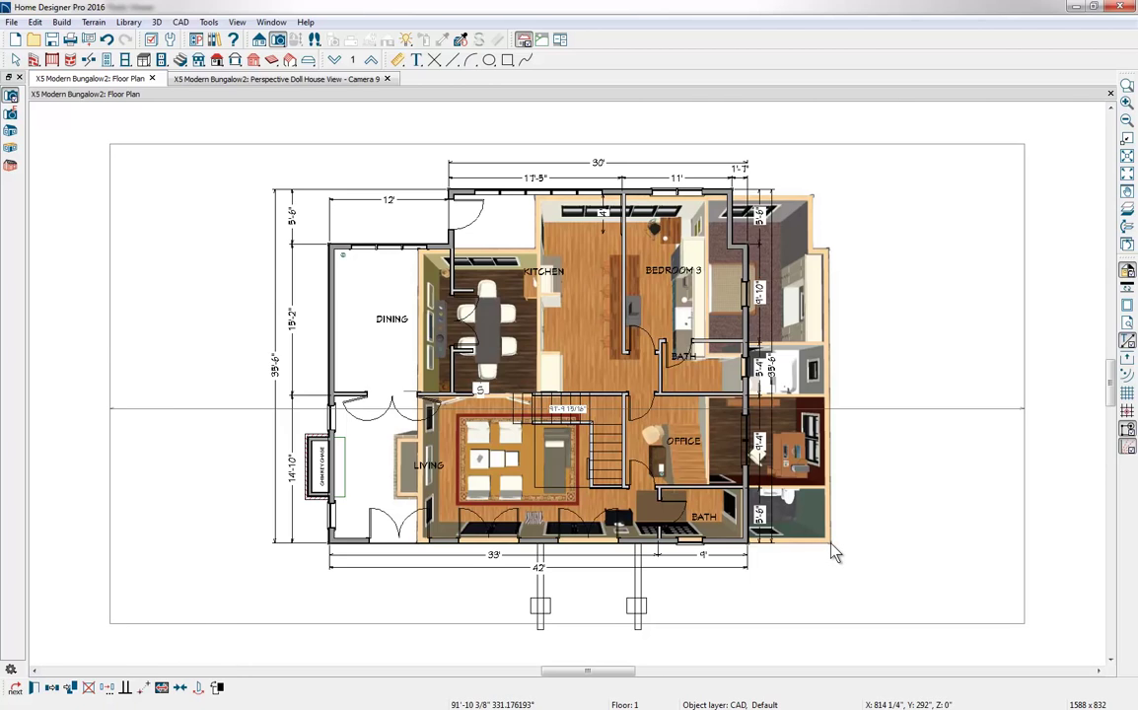
{"action": "left_click", "coordinate": [816, 207]}
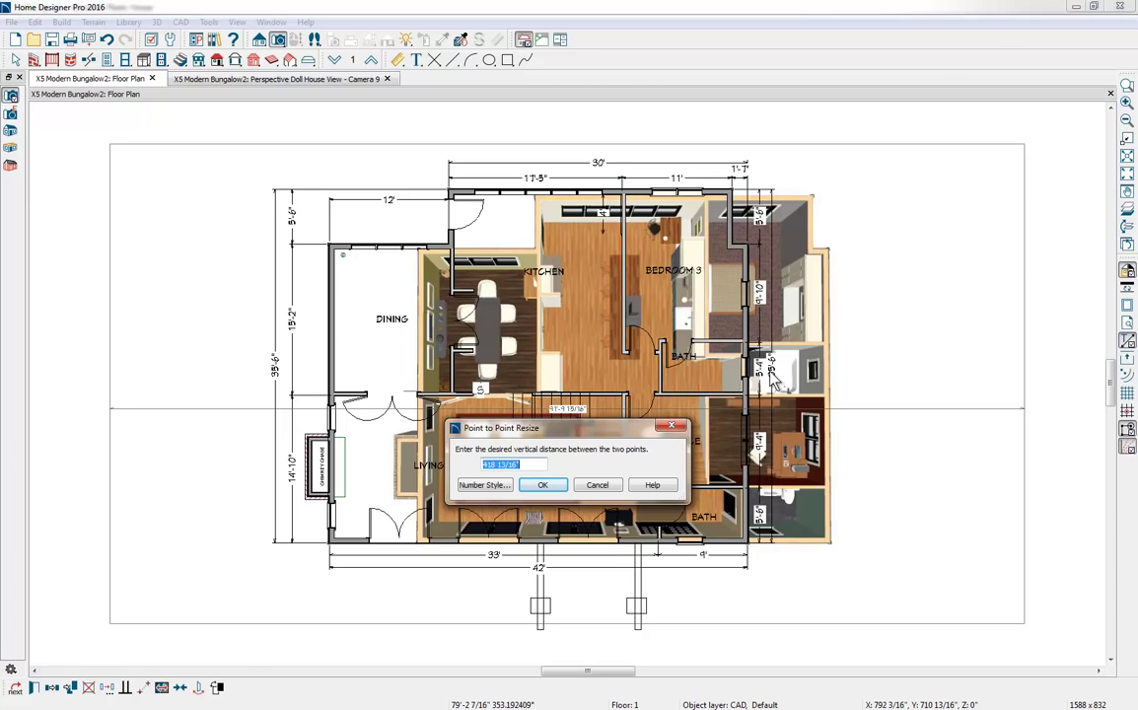
{"action": "type", "text": "3"}
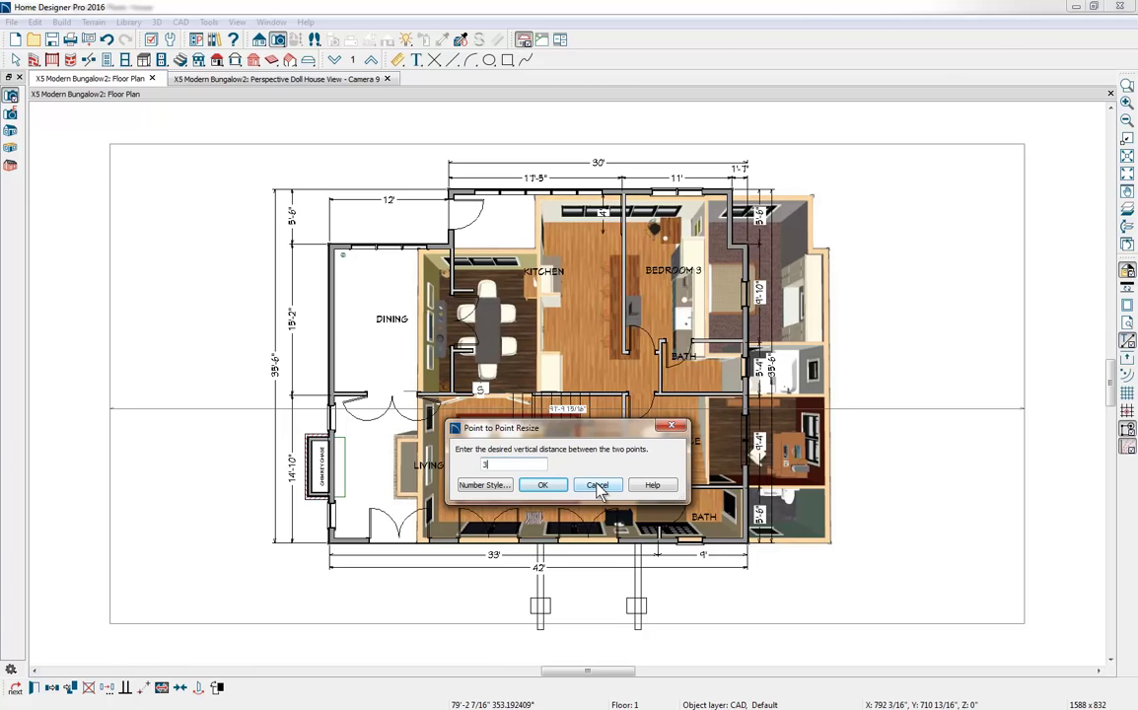
{"action": "type", "text": "5'6"}
{"action": "left_click", "coordinate": [598, 486]}
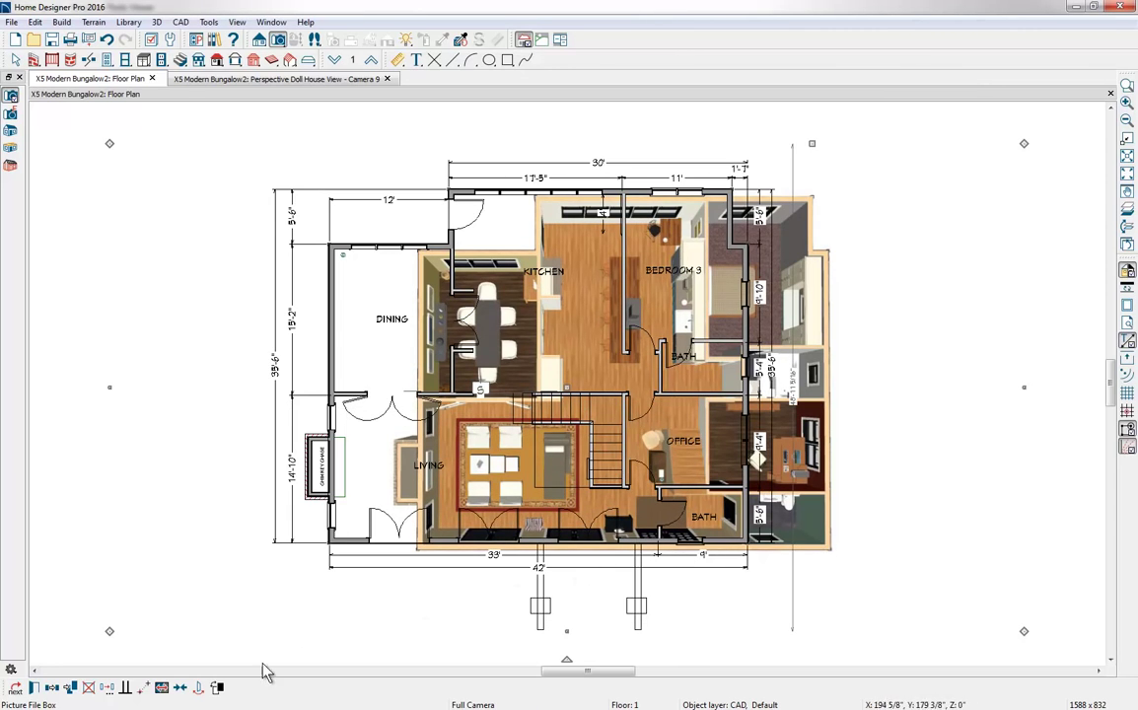
Set the horizontal distance between the pictured house's lower corners to 42', then move its lower-right corner onto the plan's matching corner
{"action": "left_click", "coordinate": [161, 688]}
{"action": "left_click", "coordinate": [414, 539]}
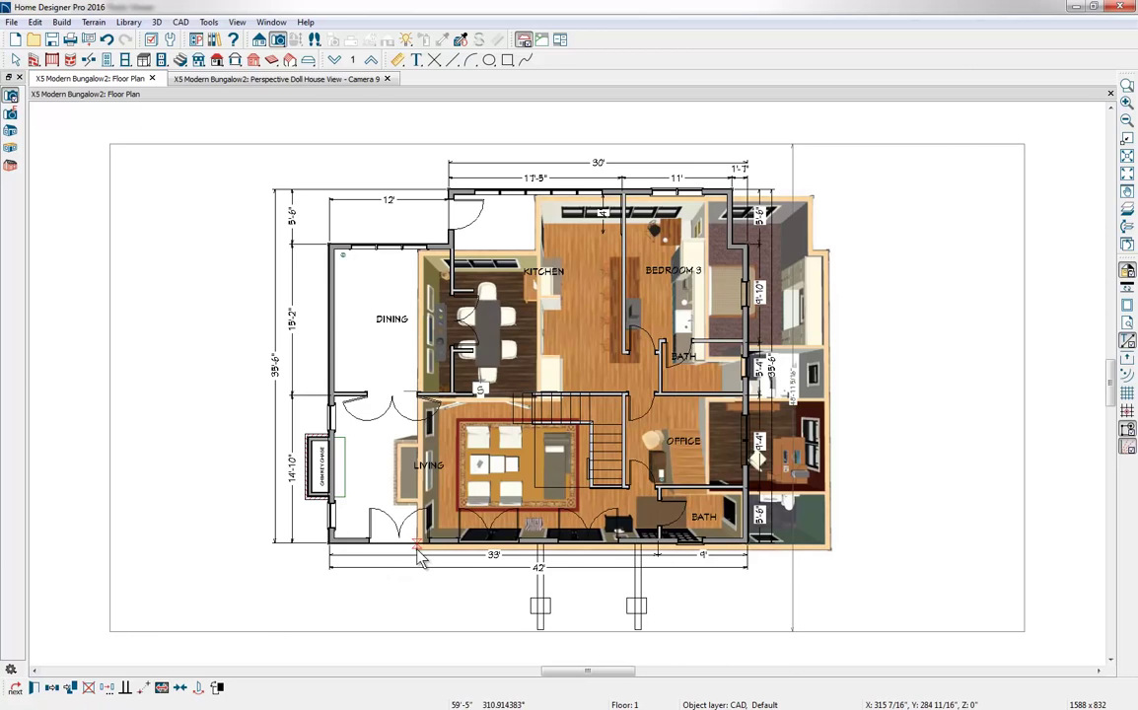
{"action": "left_click", "coordinate": [829, 554]}
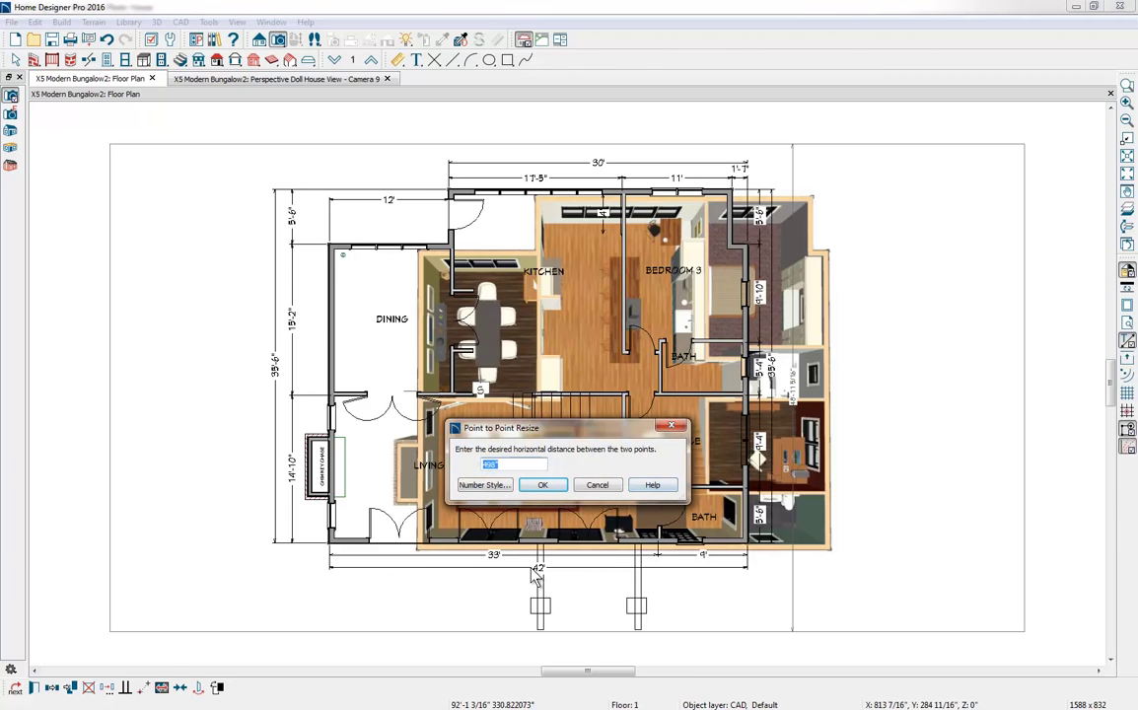
{"action": "type", "text": "42"}
{"action": "key", "text": "Return"}
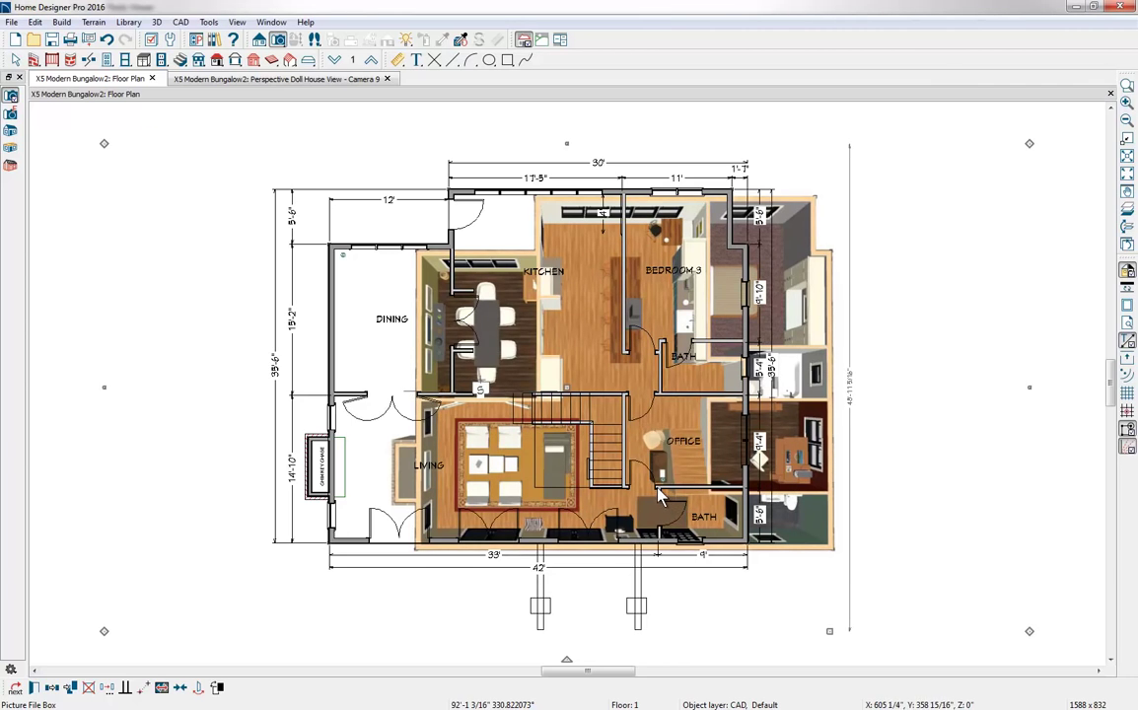
{"action": "left_click", "coordinate": [144, 687]}
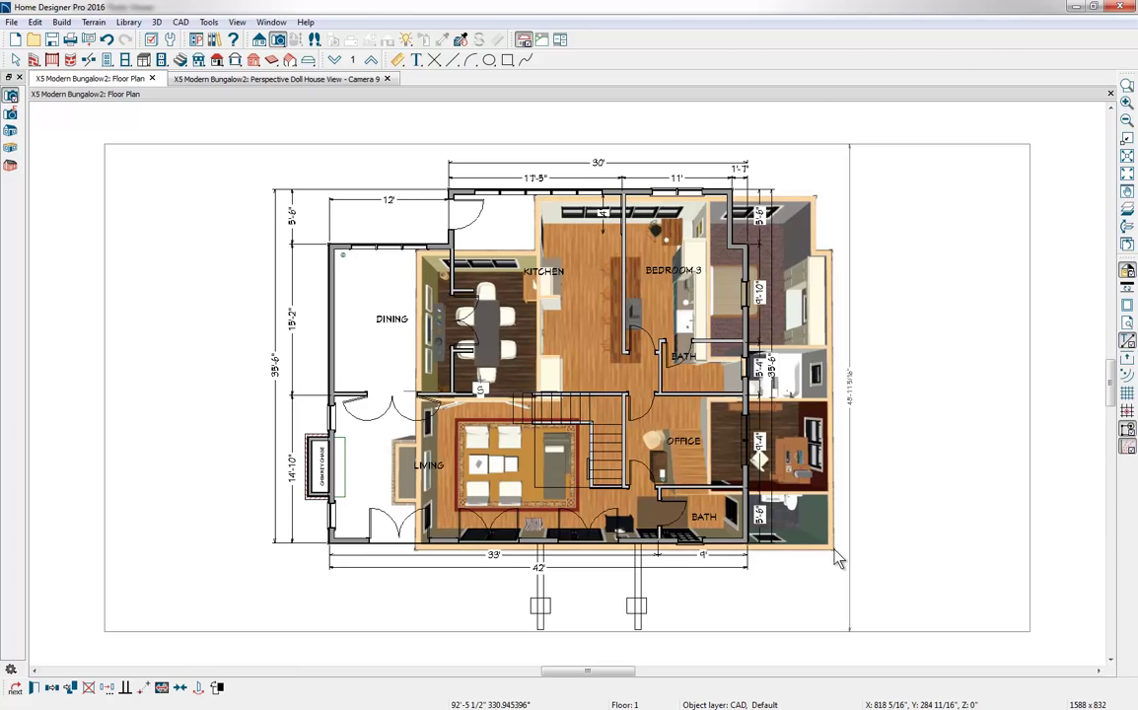
{"action": "left_click", "coordinate": [749, 554]}
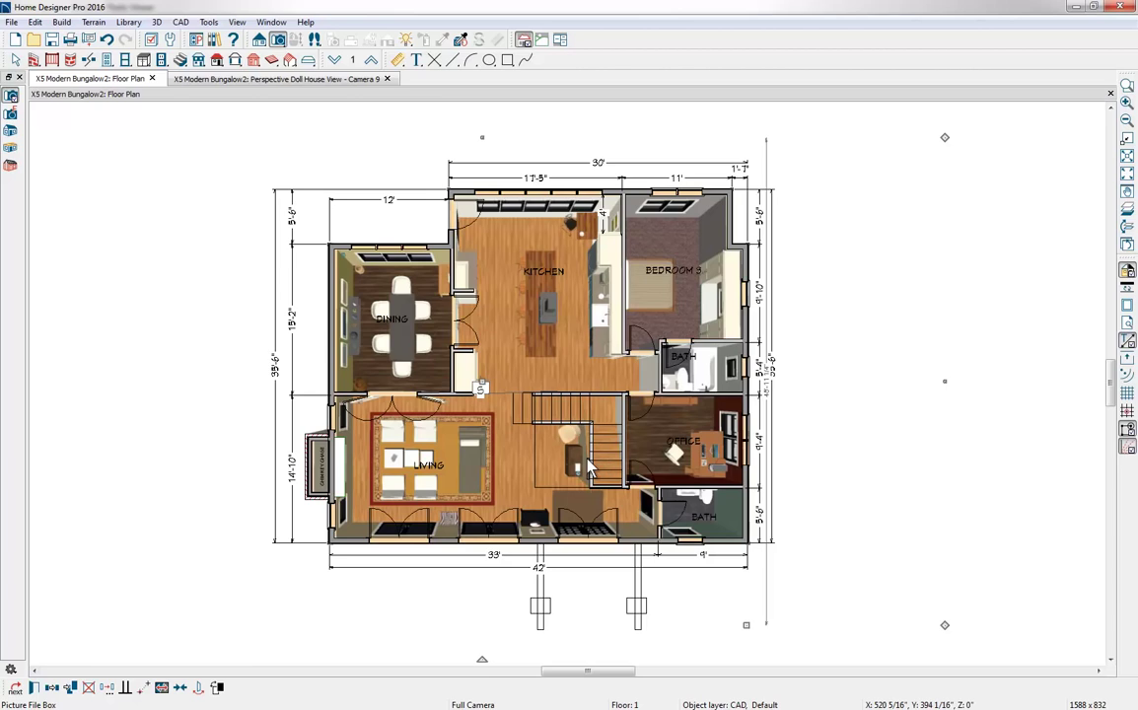
Turn off the display of the Doors and Stairs & Ramps layers in the floor plan
{"action": "left_click", "coordinate": [210, 24]}
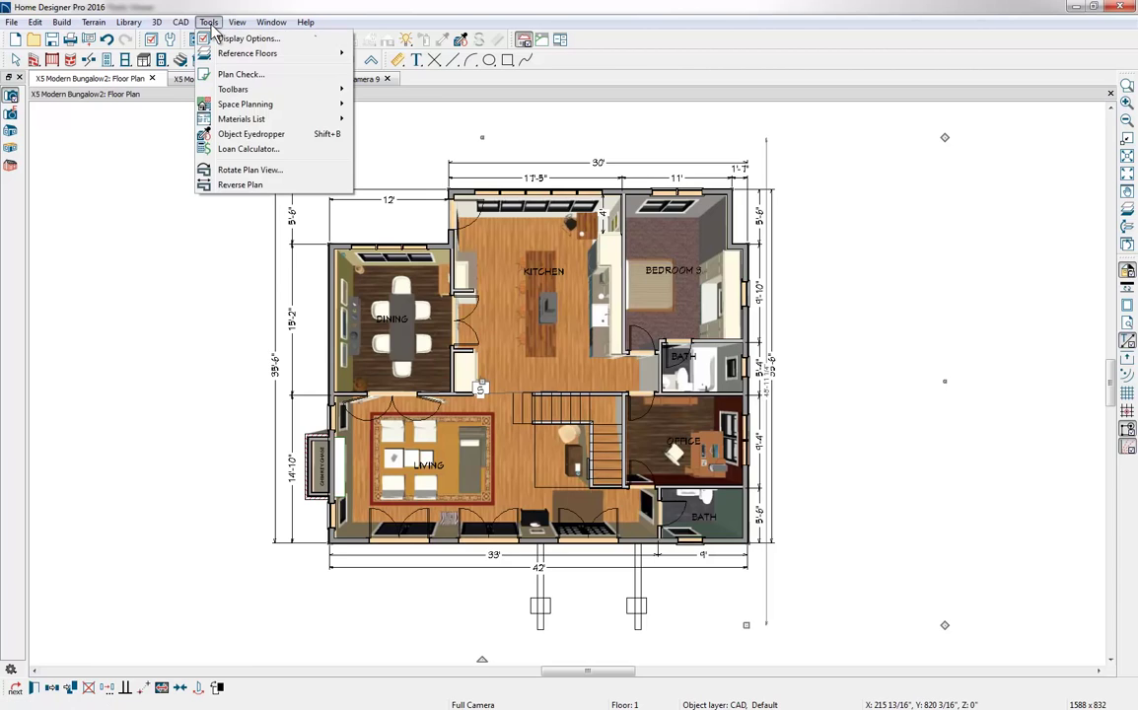
{"action": "left_click", "coordinate": [211, 41]}
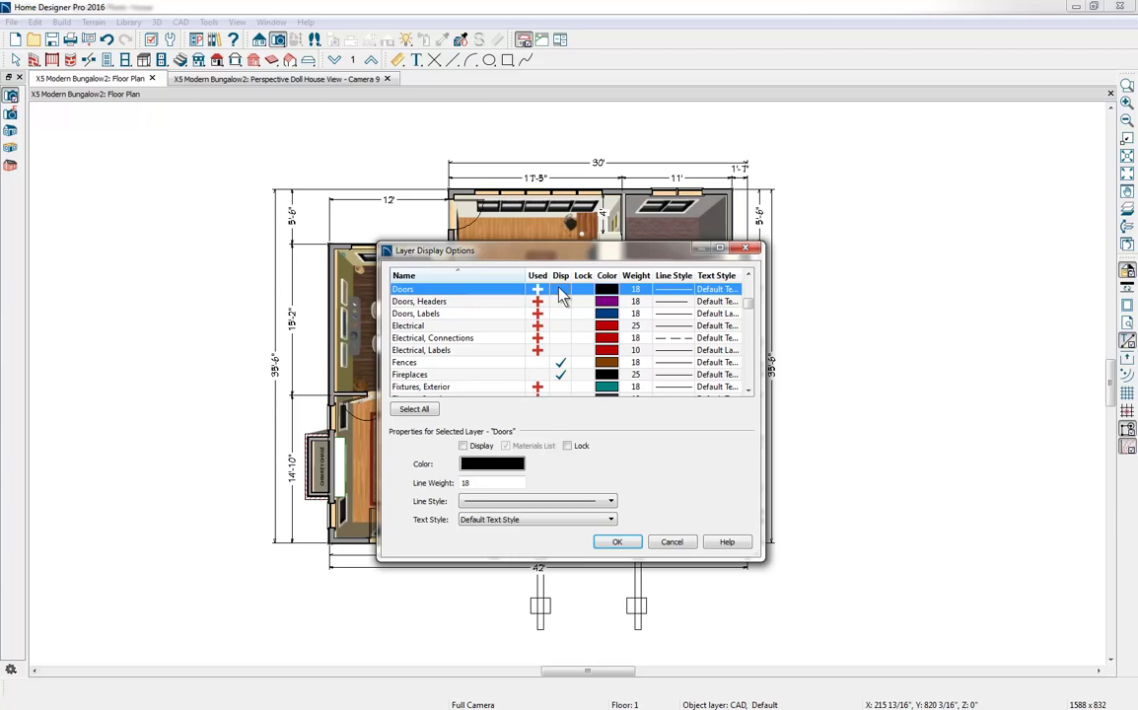
{"action": "scroll", "coordinate": [560, 296], "scroll_direction": "down", "scroll_amount": 10}
{"action": "left_click", "coordinate": [556, 289]}
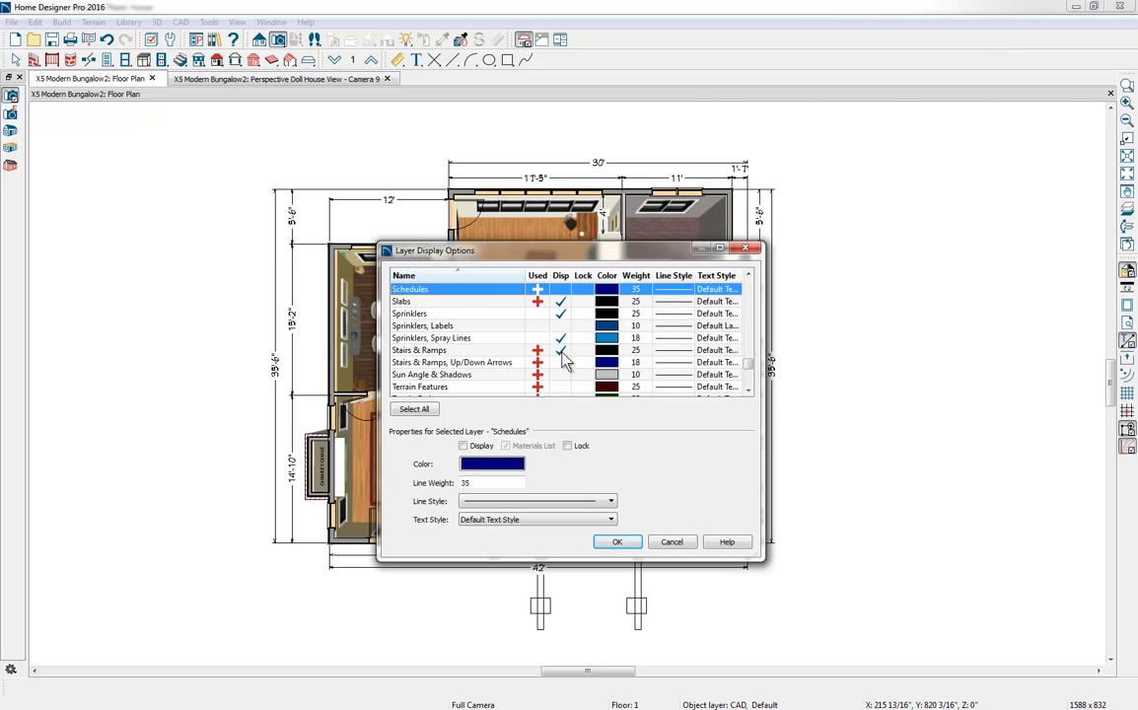
{"action": "left_click", "coordinate": [561, 352]}
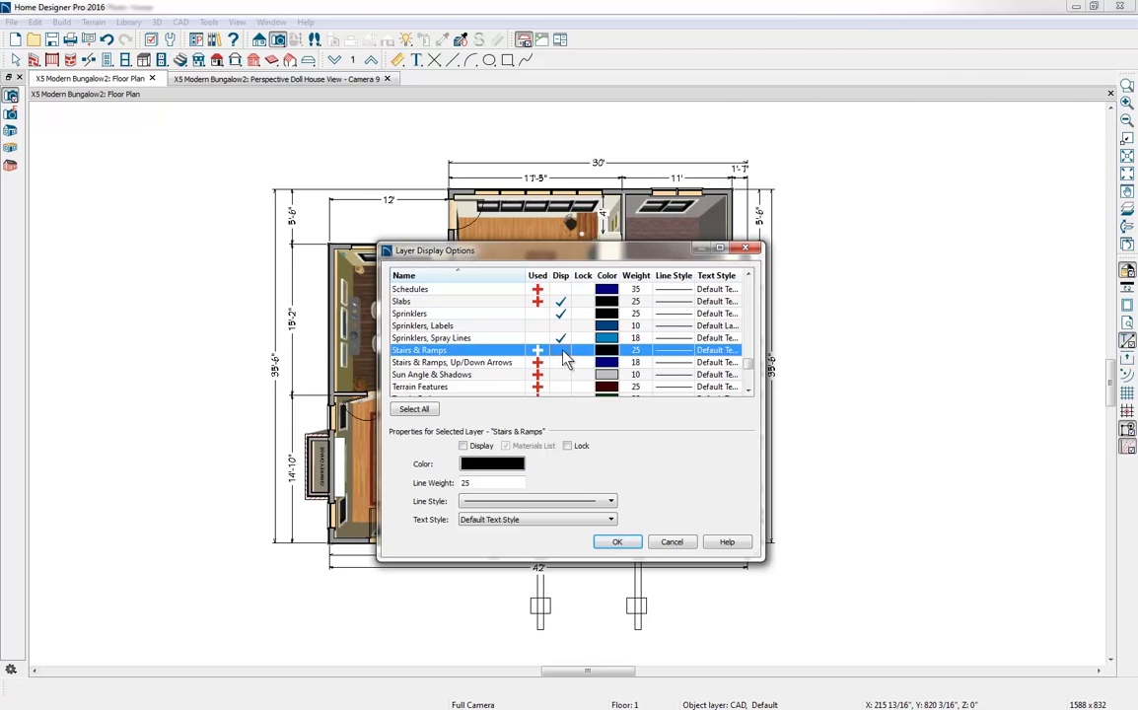
{"action": "left_click", "coordinate": [619, 541]}
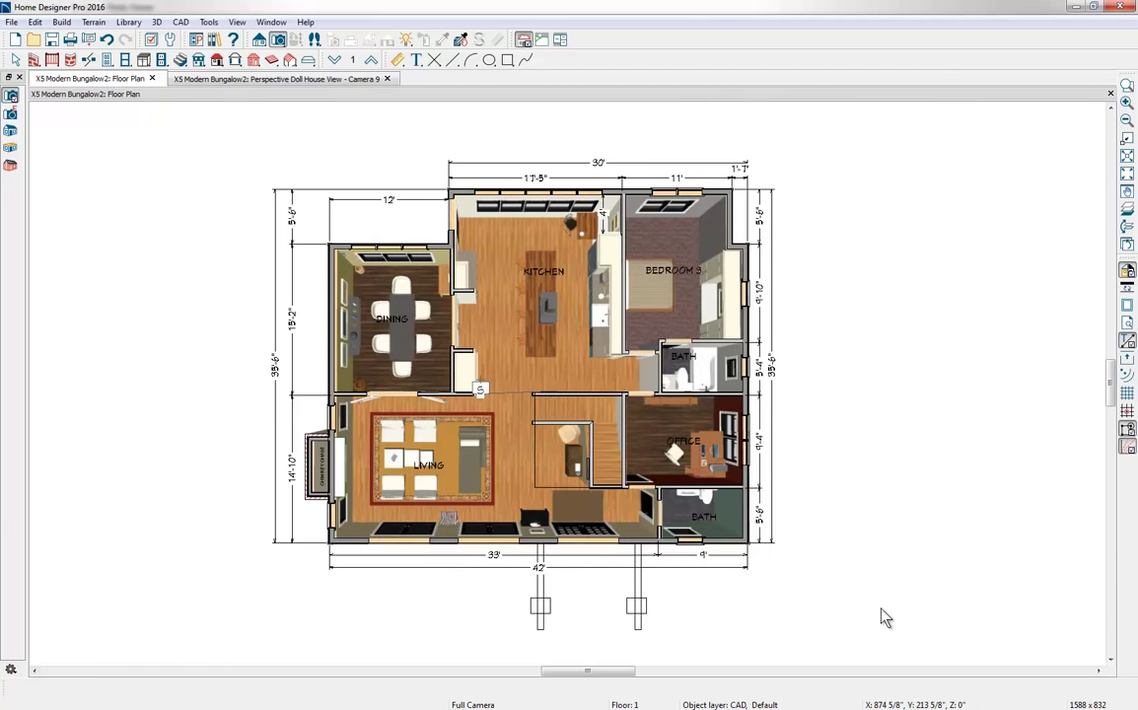